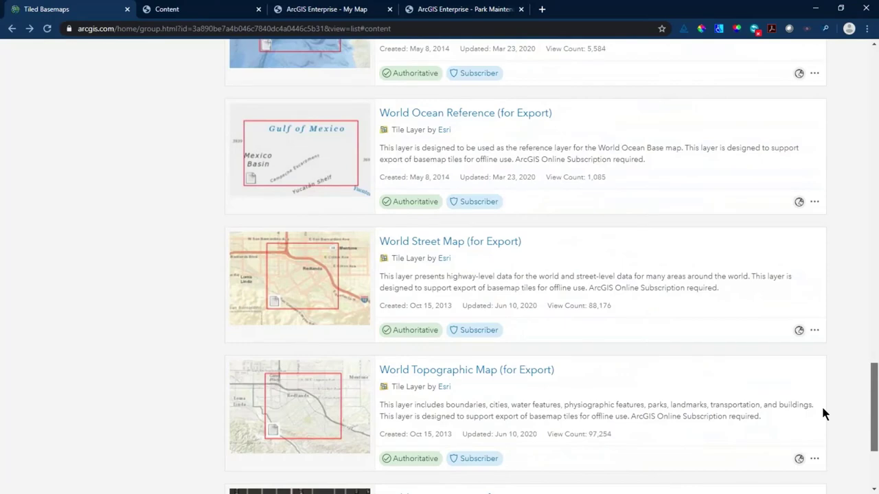
# - Open the item details page of World Topographic Map (for Export) in ArcGIS Online
pyautogui.scroll(-2, 820, 408)
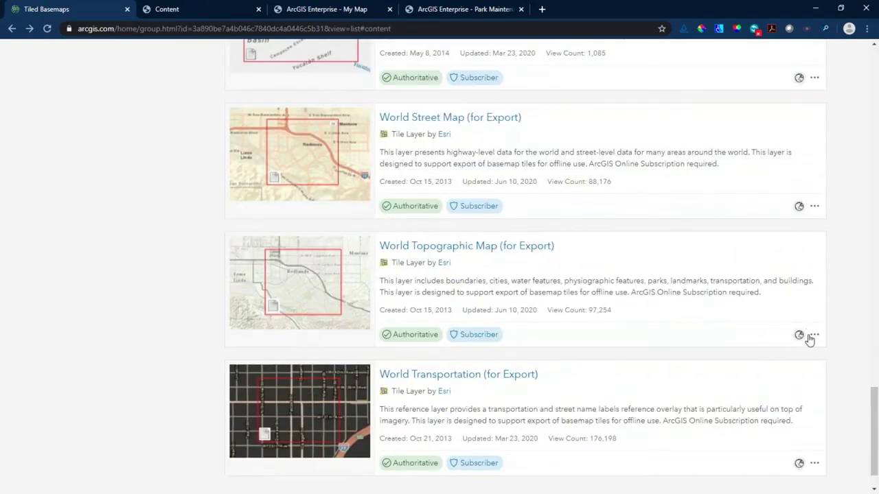
pyautogui.click(813, 336)
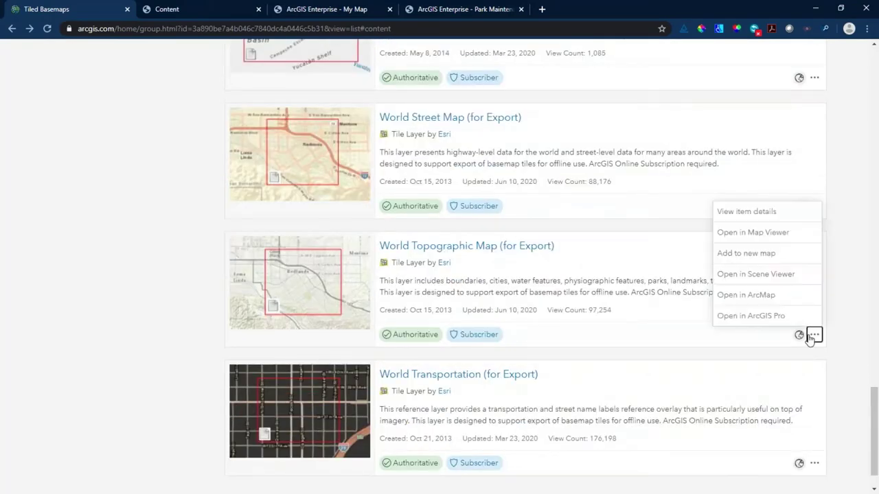
pyautogui.click(775, 219)
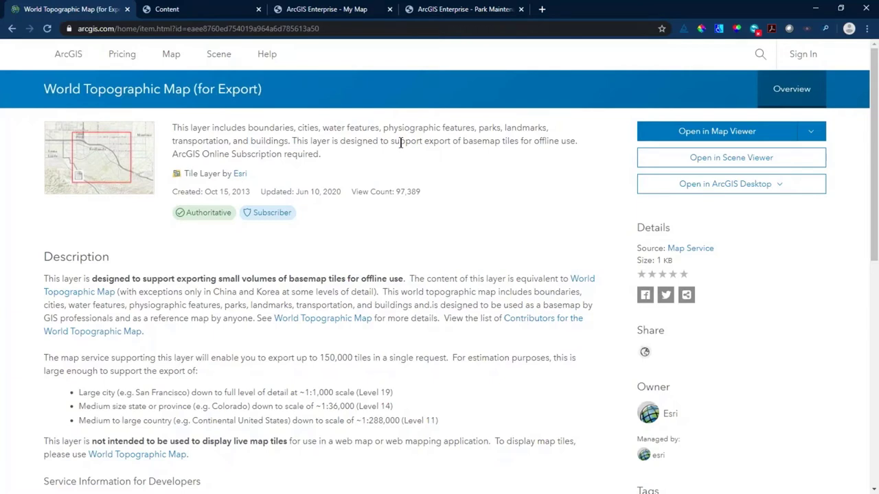
# - Copy the layer's service URL and return to the portal's Basemaps for Offline folder
pyautogui.moveTo(400, 142); pyautogui.dragTo(598, 158)
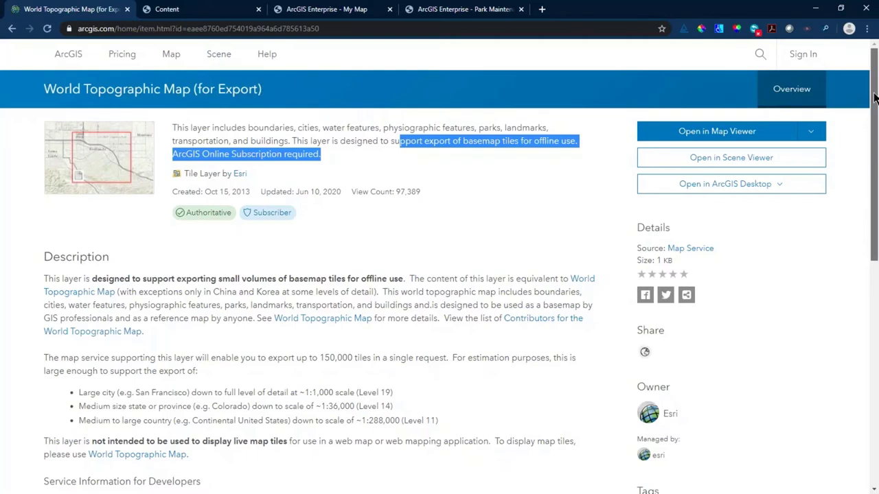
pyautogui.moveTo(874, 98); pyautogui.dragTo(871, 282)
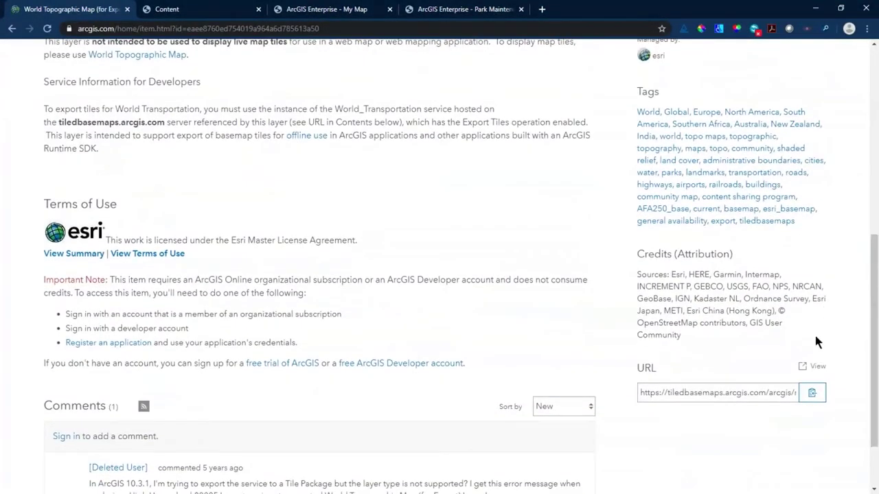
pyautogui.click(812, 393)
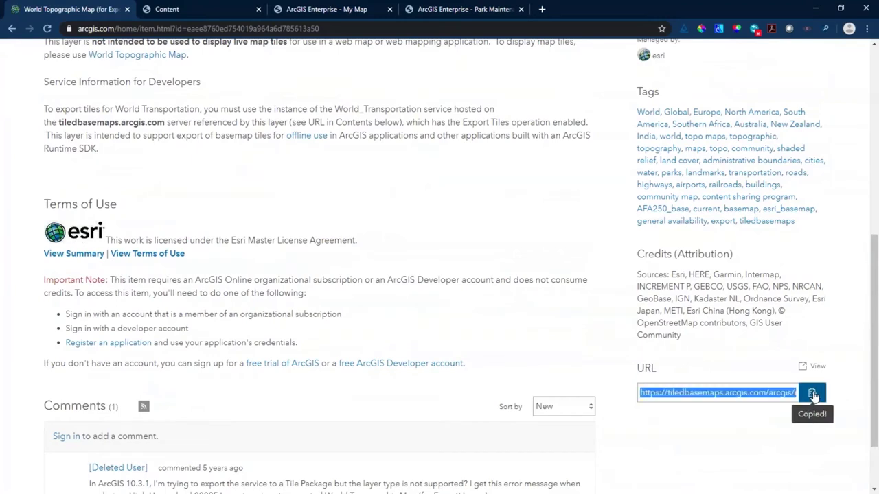
pyautogui.click(172, 11)
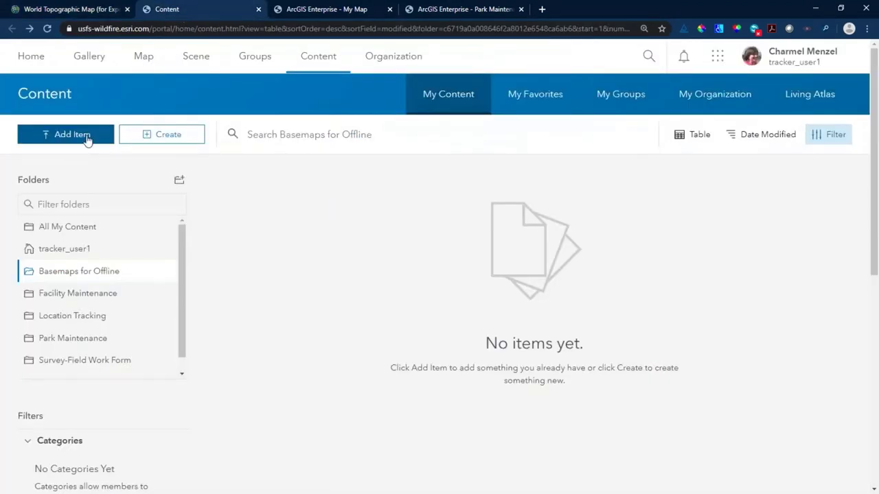
# - Add a new item from the web using the pasted World Topo MapServer URL
pyautogui.click(87, 140)
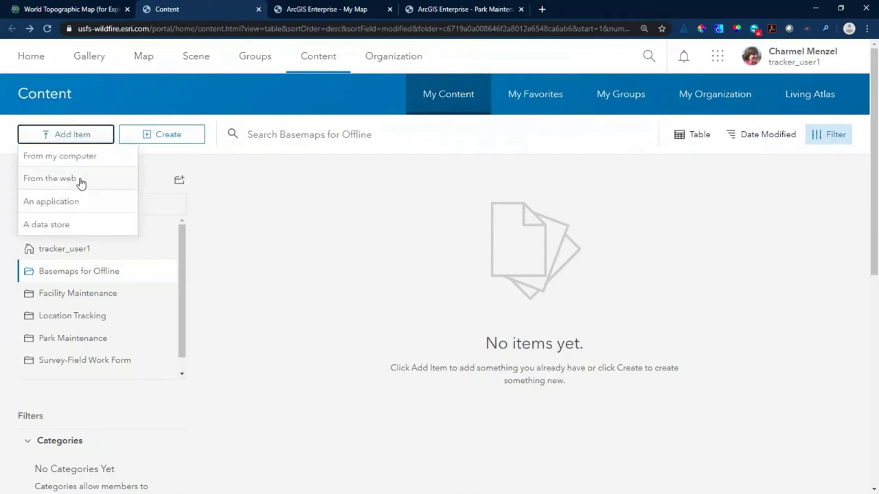
pyautogui.click(78, 179)
pyautogui.click(303, 248)
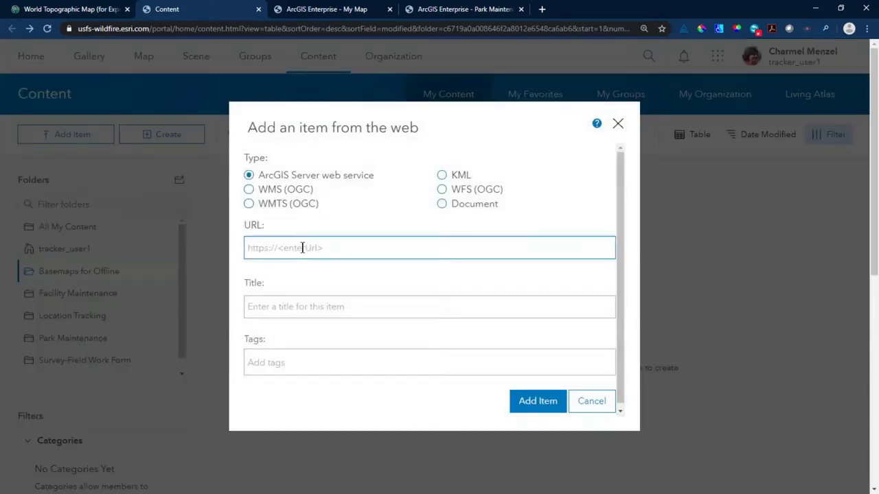
pyautogui.hotkey('ctrl', 'v')
pyautogui.click(561, 306)
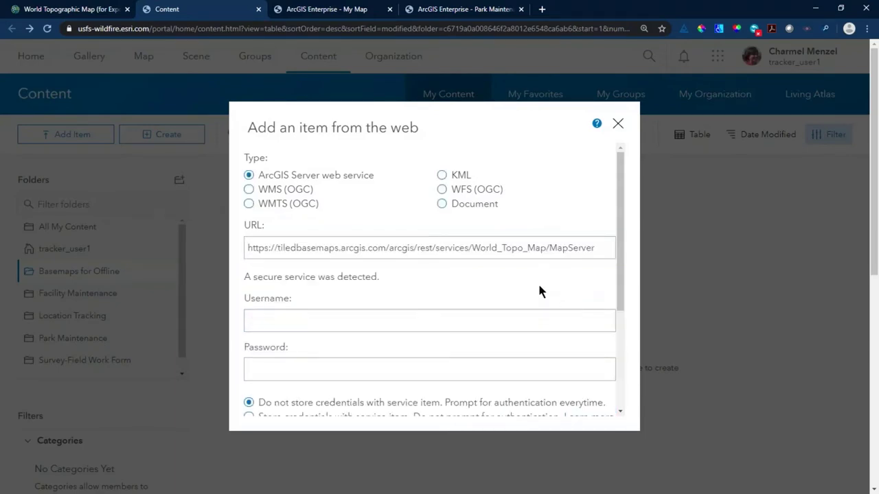
# - Enter the service username and password and store the credentials with the item
pyautogui.click(449, 318)
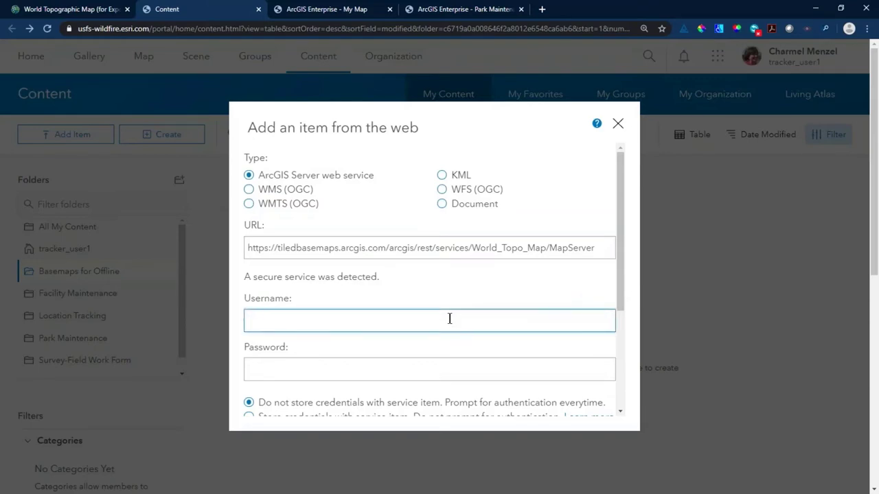
pyautogui.press('Tab')
pyautogui.write('******')
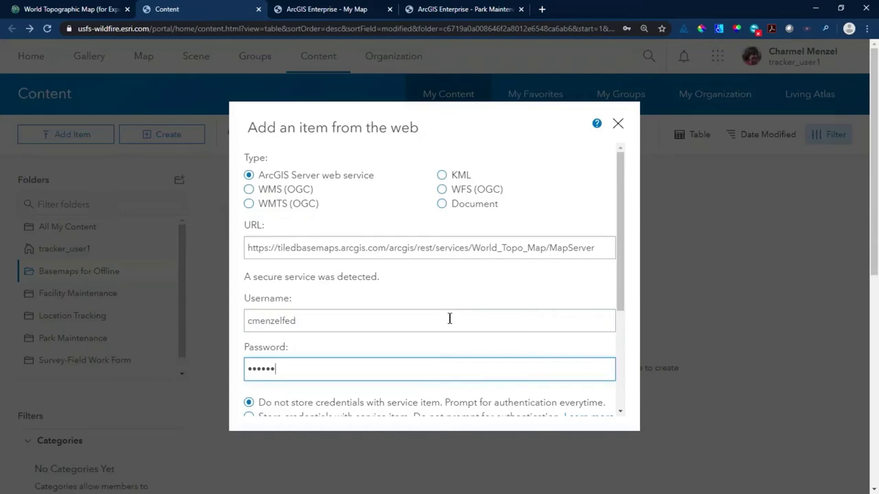
pyautogui.scroll(-2, 450, 319)
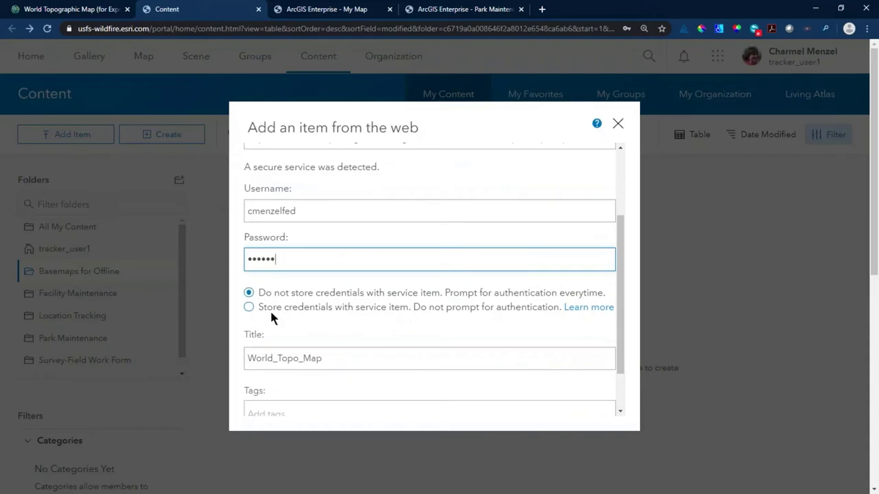
pyautogui.click(248, 307)
# - Append '_TODAY' to make the title World_Topo_Map_TODAY and add the tile layer item
pyautogui.click(357, 364)
pyautogui.write('_')
pyautogui.write('TODAY')
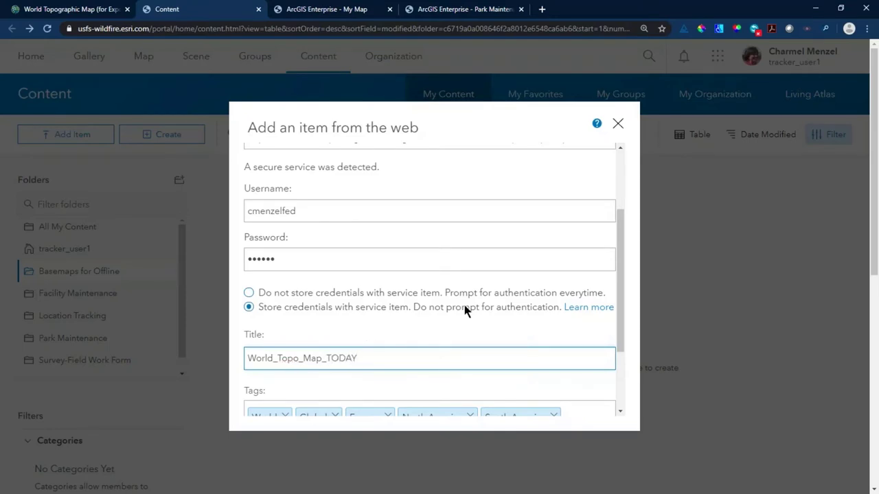
pyautogui.scroll(-2, 465, 309)
pyautogui.click(557, 402)
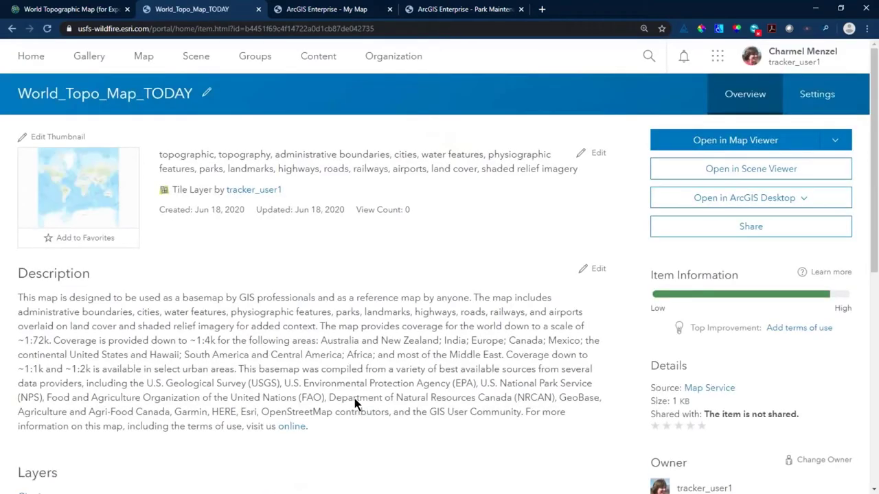
# - Find World_Topo_Map_TODAY in My Content and use it as My Map's basemap
pyautogui.click(302, 13)
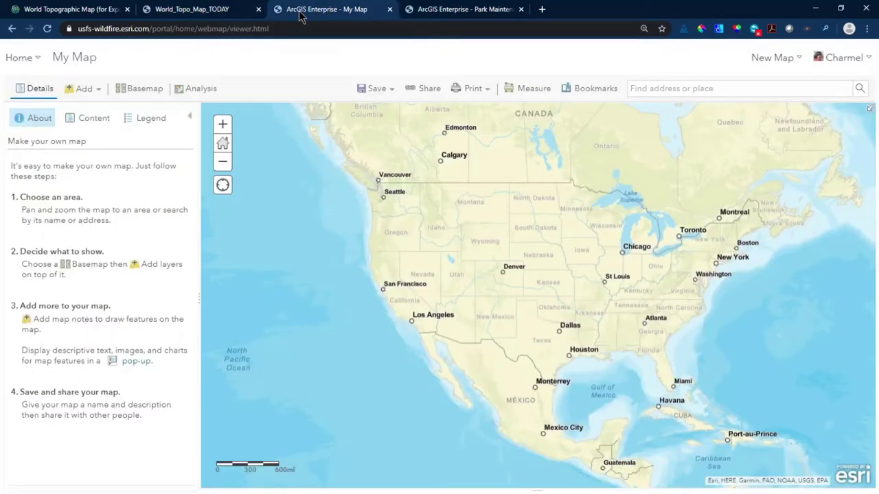
pyautogui.click(82, 89)
pyautogui.click(88, 109)
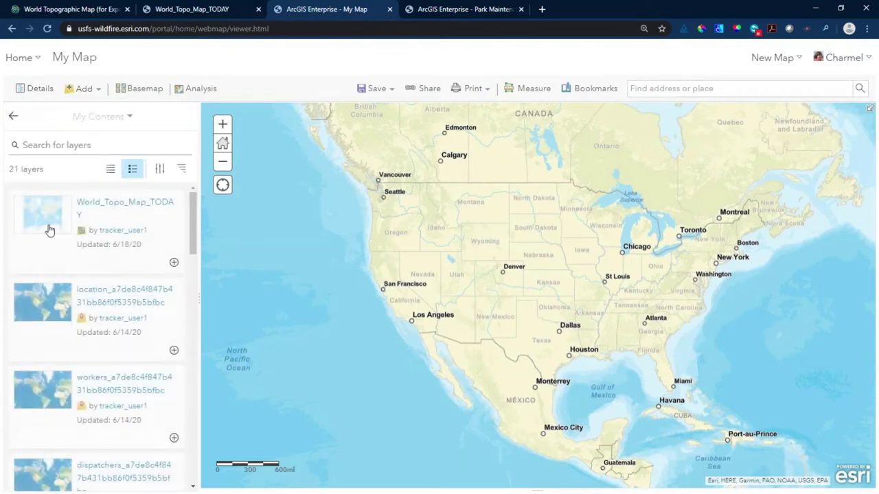
pyautogui.click(84, 242)
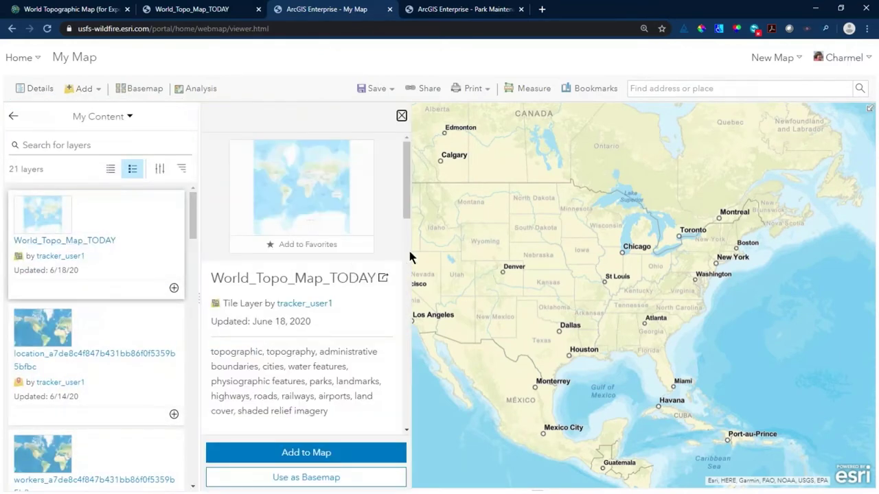
pyautogui.moveTo(406, 190); pyautogui.dragTo(407, 204)
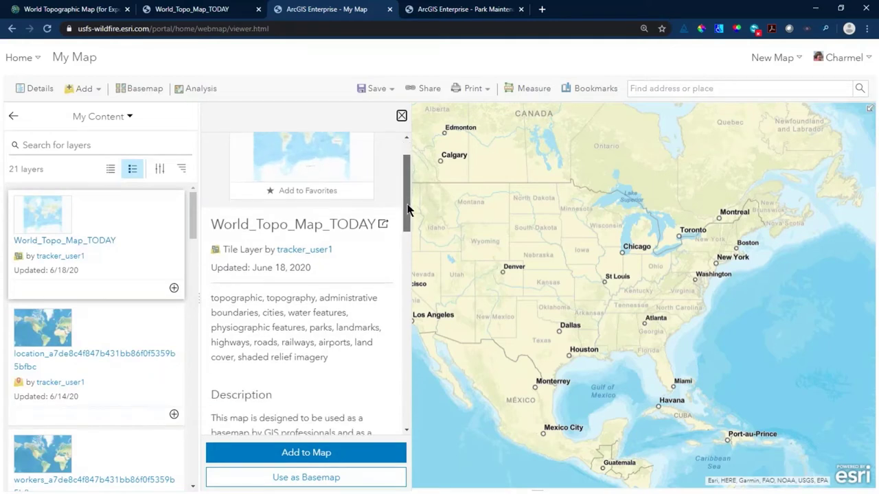
pyautogui.click(334, 479)
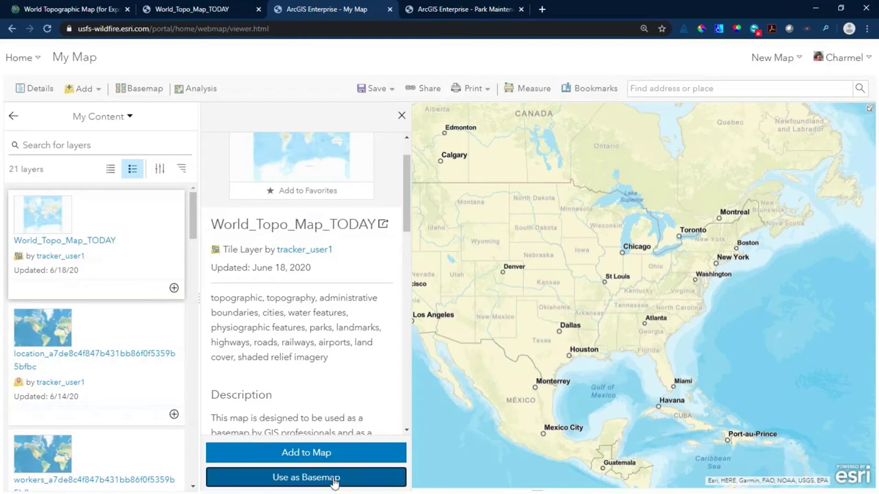
# - Close the layer details and search results and show the map's Content list
pyautogui.click(402, 116)
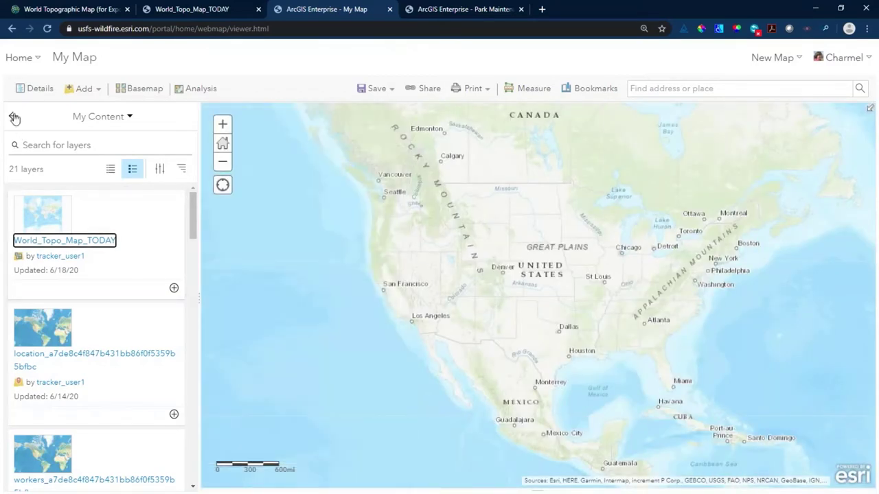
pyautogui.click(14, 118)
pyautogui.click(83, 120)
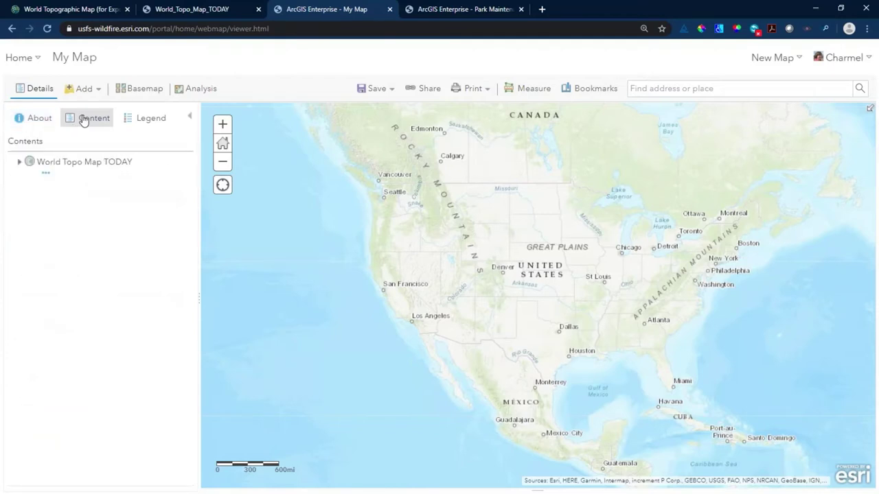
pyautogui.click(463, 11)
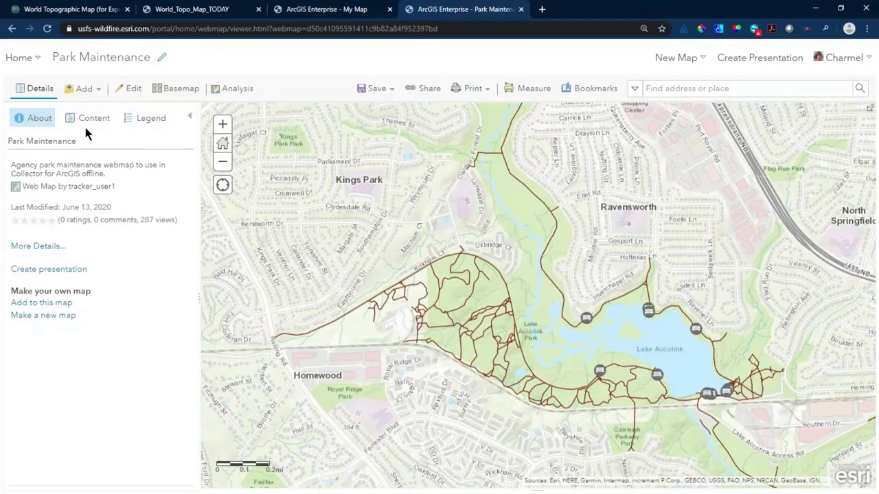
# - Go to the Park Maintenance item's Settings and jump to its Offline section
pyautogui.click(28, 249)
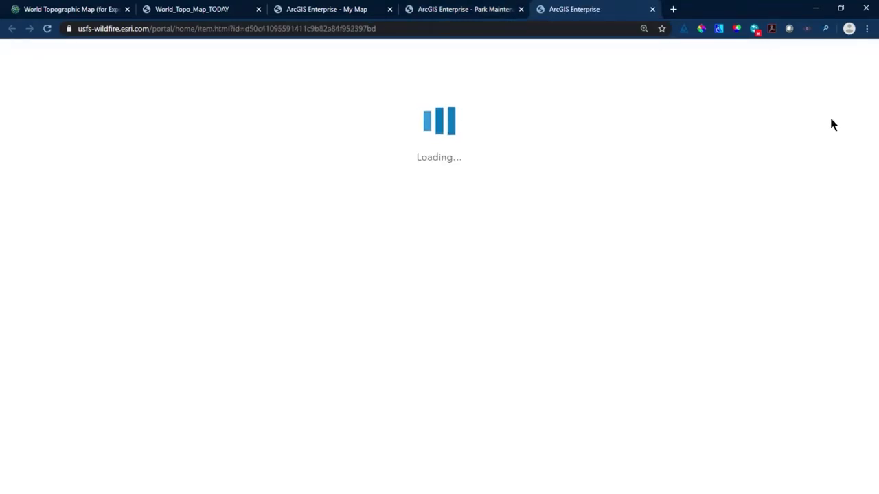
pyautogui.click(814, 99)
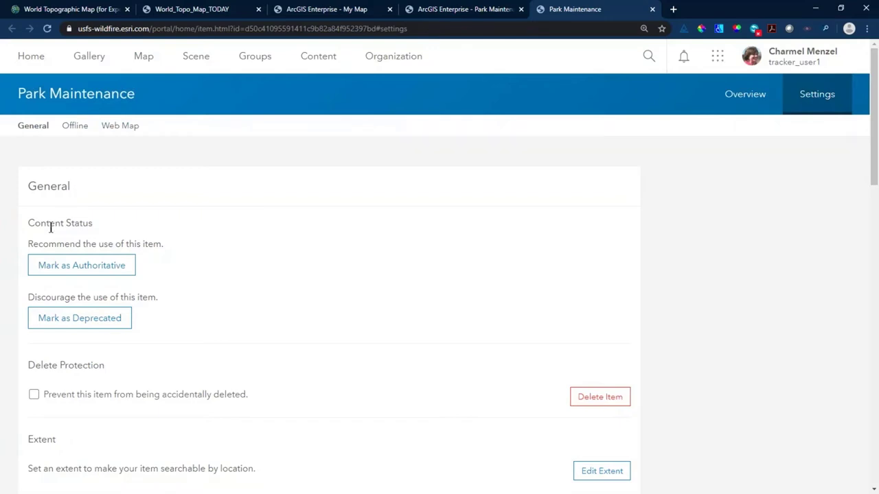
pyautogui.scroll(-1, 8, 264)
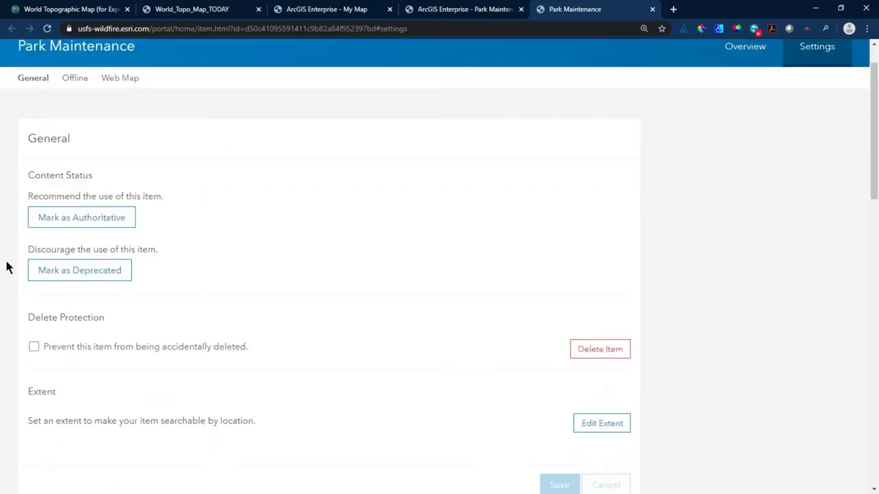
pyautogui.click(74, 71)
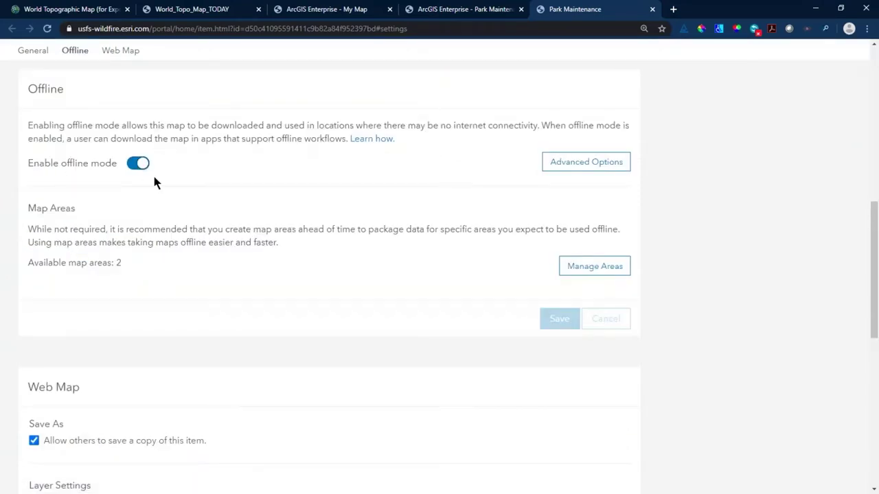
# - Open Manage Areas, close it, then reopen it so both existing map areas load
pyautogui.click(592, 272)
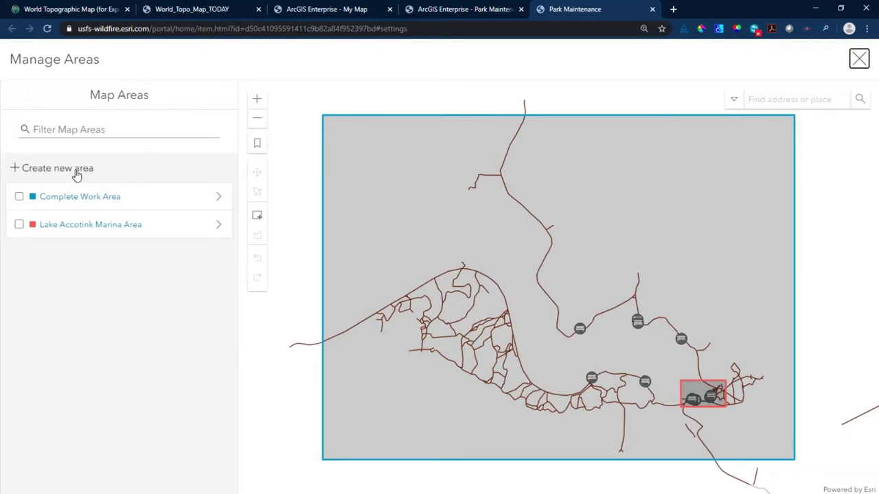
pyautogui.click(473, 418)
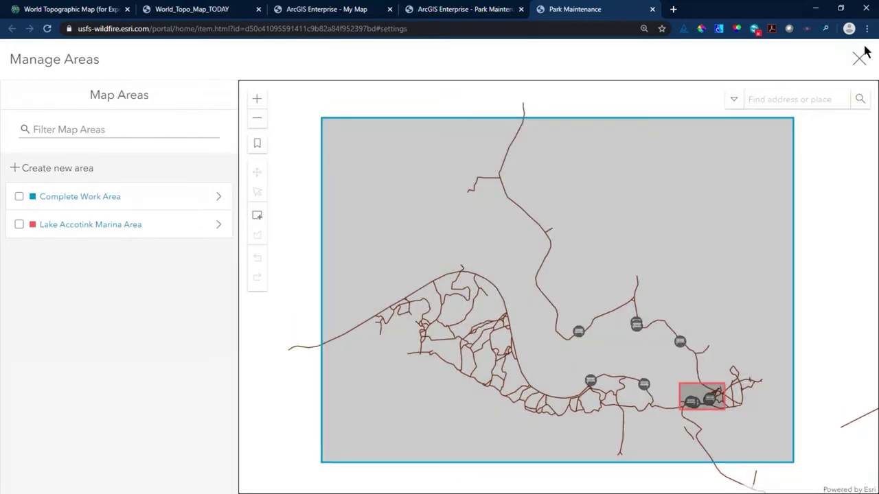
pyautogui.click(859, 58)
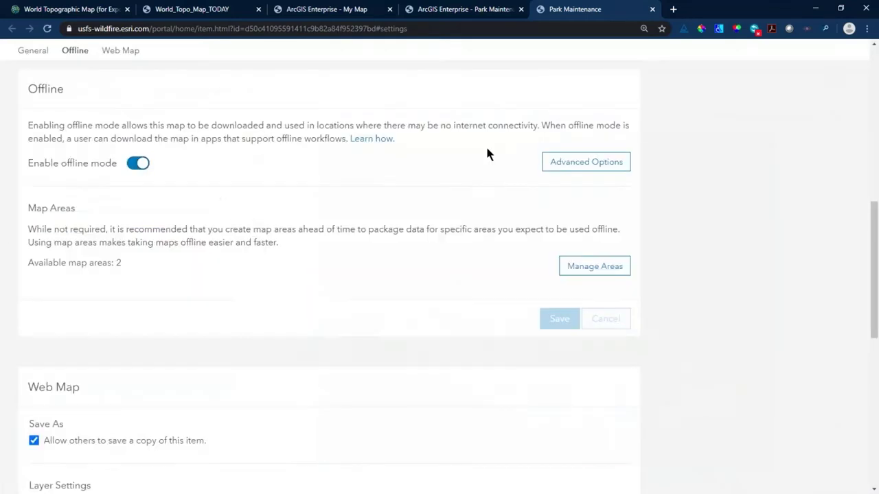
pyautogui.click(602, 267)
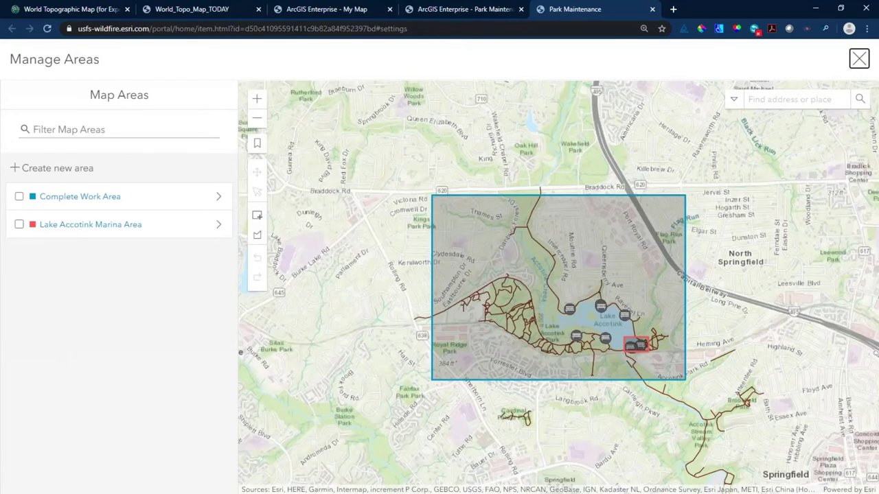
# - Create a new map area and name it SW Area
pyautogui.click(48, 165)
pyautogui.moveTo(129, 140); pyautogui.dragTo(11, 140)
pyautogui.write('SW')
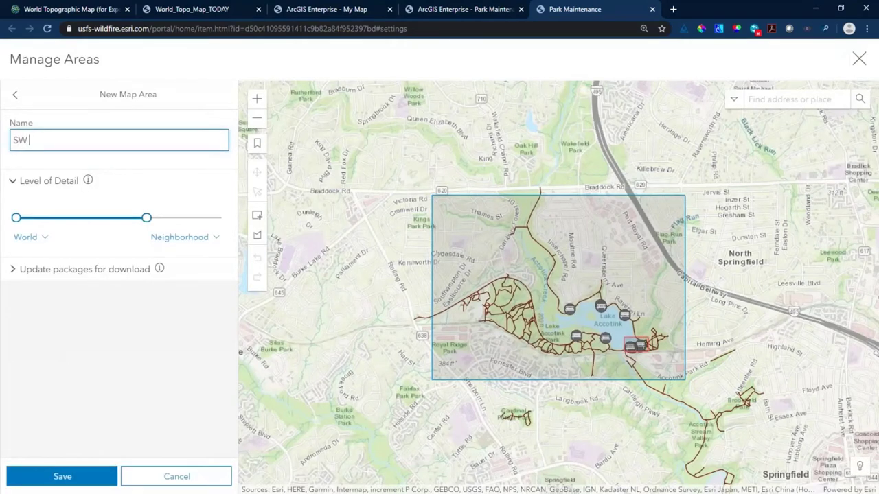
pyautogui.write(' REA')
pyautogui.press('BackSpace')
pyautogui.press('BackSpace')
pyautogui.press('BackSpace')
pyautogui.write('Area')
# - Set the level of detail from Counties to Small Building and frame the lake and trails
pyautogui.moveTo(145, 217); pyautogui.dragTo(199, 232)
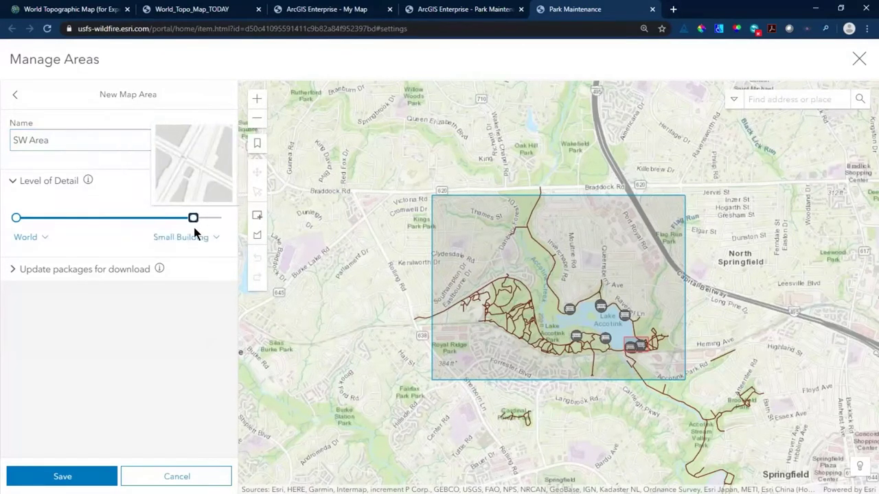
pyautogui.moveTo(16, 218); pyautogui.dragTo(85, 224)
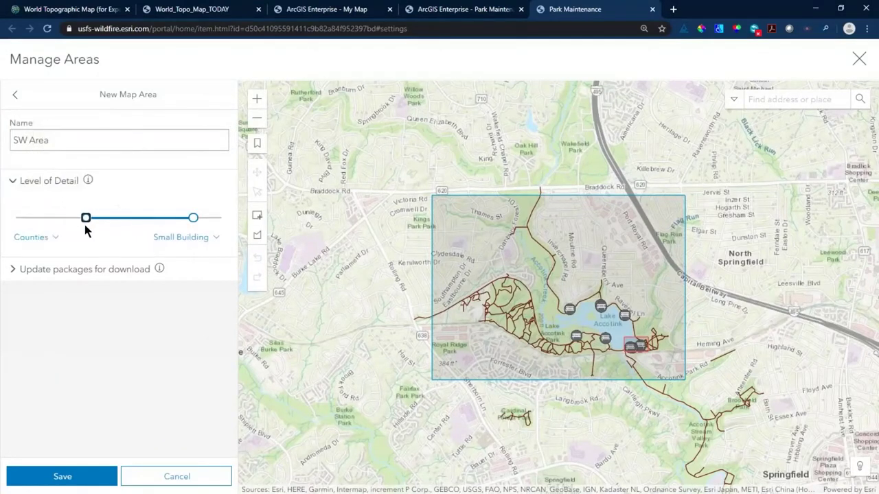
pyautogui.click(14, 272)
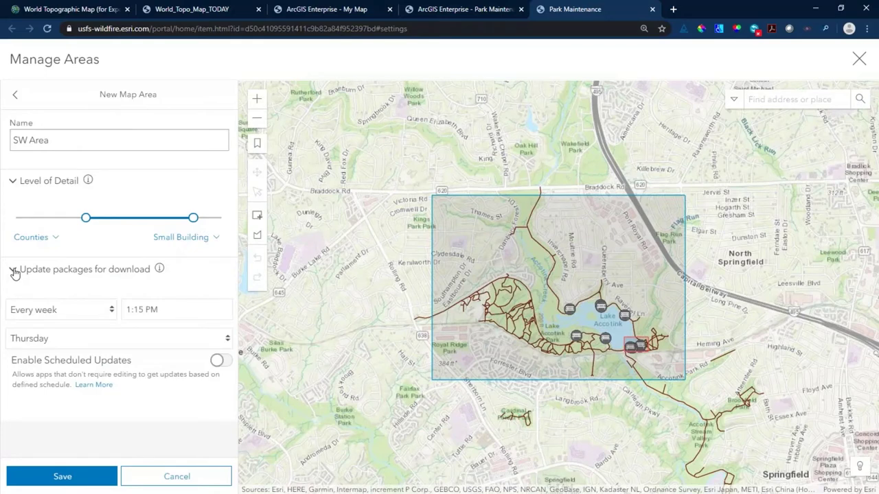
pyautogui.click(14, 271)
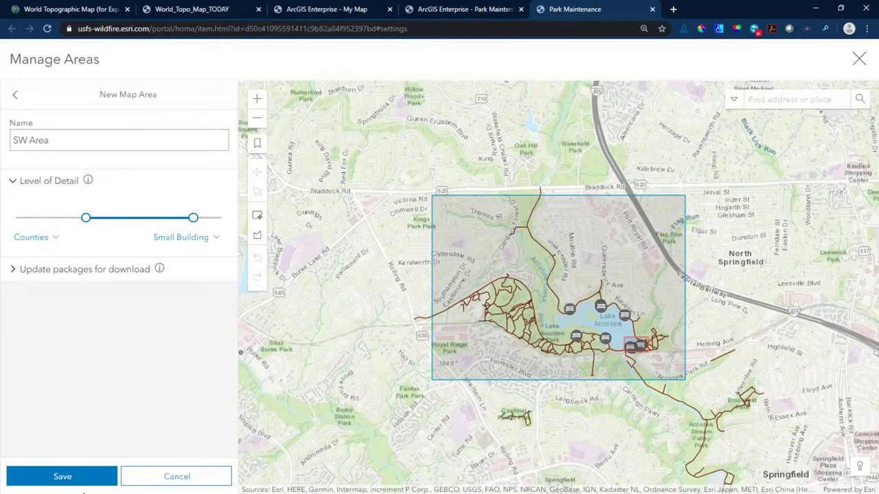
pyautogui.scroll(2, 492, 337)
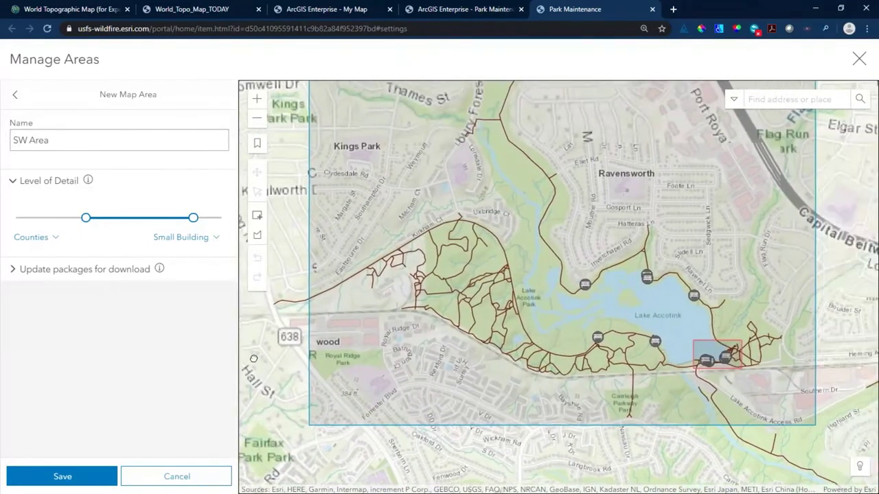
pyautogui.moveTo(319, 358); pyautogui.dragTo(247, 359)
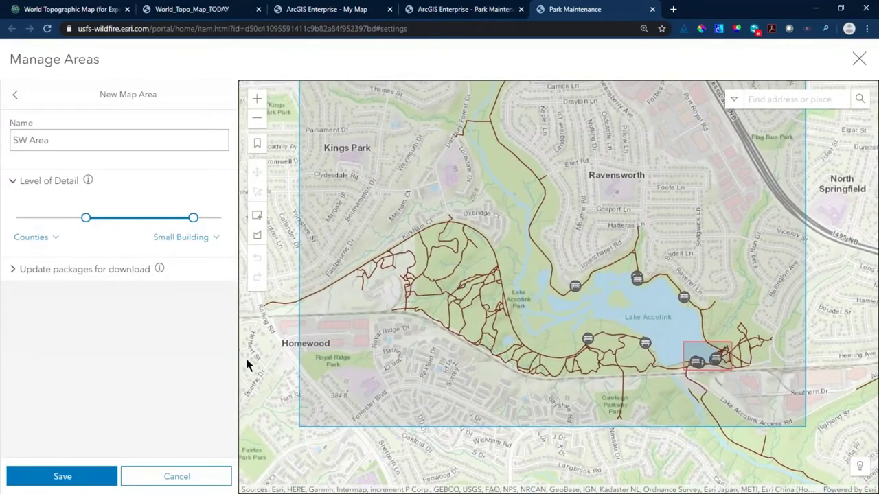
pyautogui.click(258, 237)
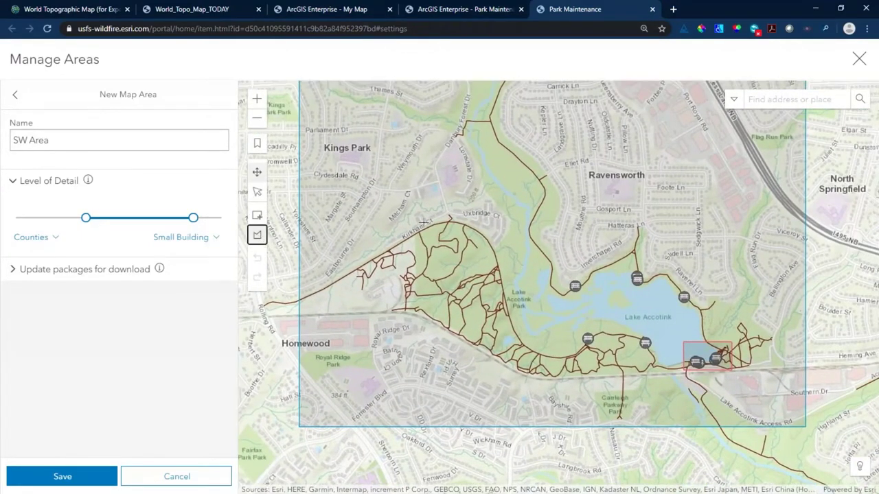
# - Draw a freehand boundary around the western trails and save SW Area for packaging
pyautogui.moveTo(425, 217)
pyautogui.mouseDown()
pyautogui.moveTo(345, 284)
pyautogui.moveTo(375, 320)
pyautogui.moveTo(459, 369)
pyautogui.moveTo(580, 396)
pyautogui.moveTo(671, 388)
pyautogui.moveTo(674, 355)
pyautogui.moveTo(653, 318)
pyautogui.moveTo(561, 326)
pyautogui.moveTo(536, 317)
pyautogui.moveTo(520, 217)
pyautogui.moveTo(467, 195)
pyautogui.mouseUp()
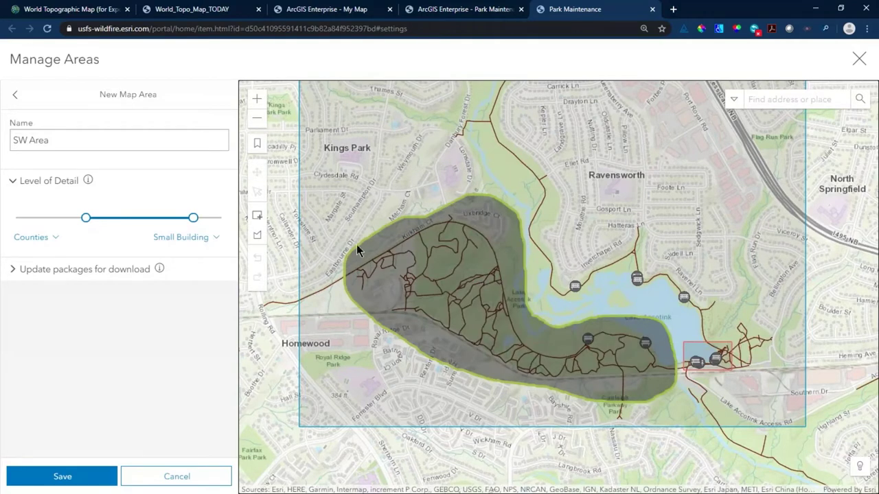
pyautogui.click(67, 483)
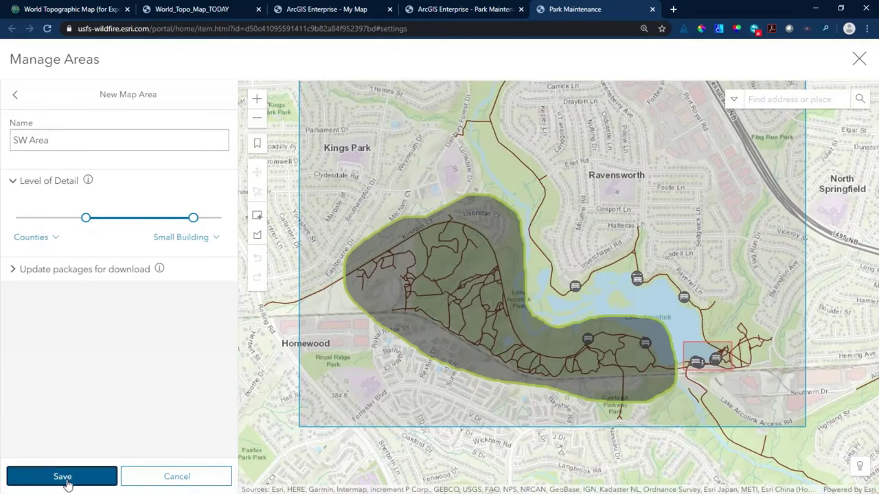
pyautogui.click(66, 483)
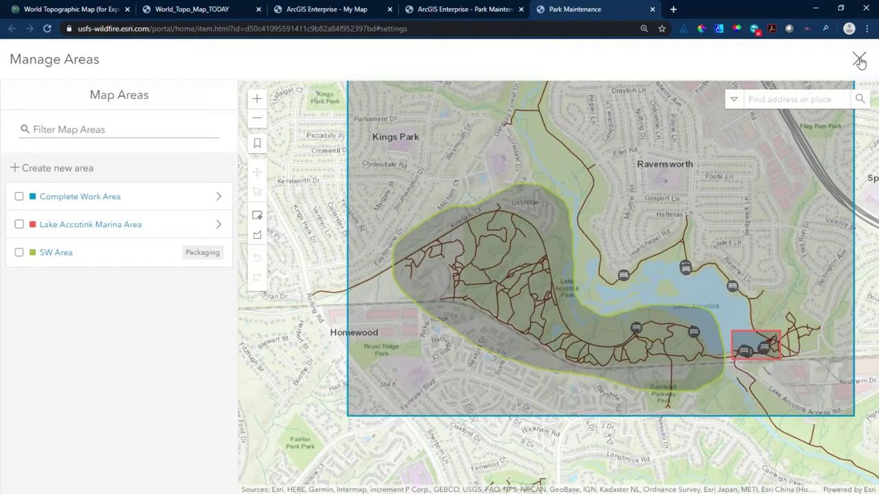
pyautogui.click(859, 60)
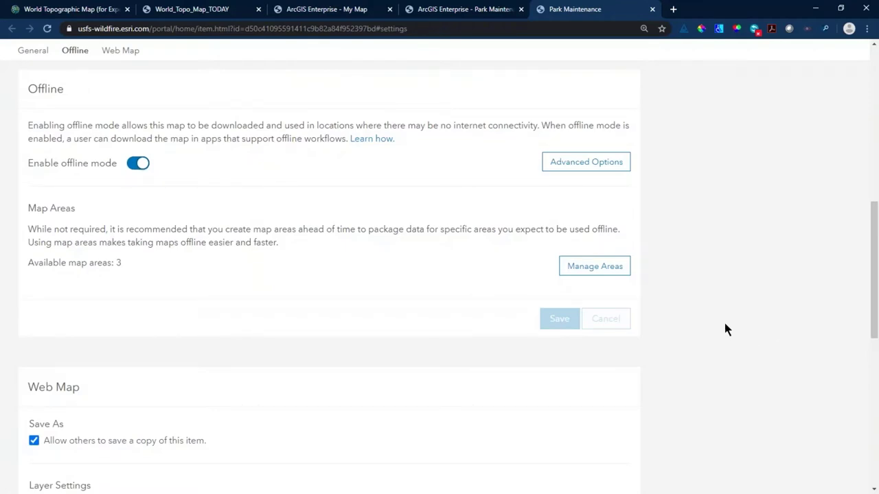
# - Select the tile package filename in Advanced Options, then hide World_Topo_Map_forExport in ArcGIS Pro
pyautogui.scroll(1, 726, 330)
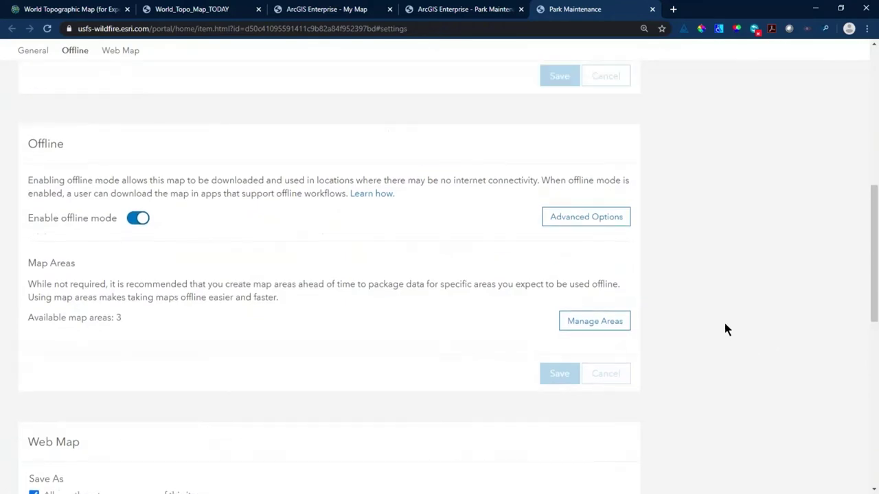
pyautogui.click(570, 223)
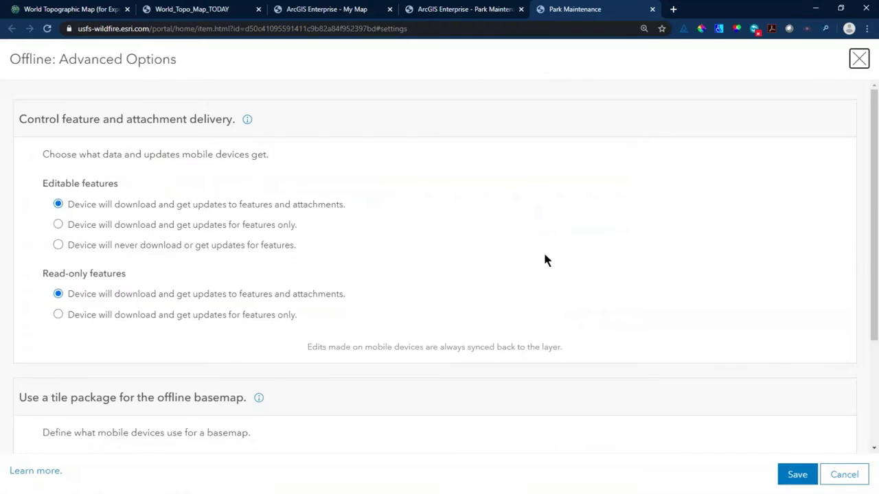
pyautogui.scroll(-2, 560, 256)
pyautogui.click(82, 368)
pyautogui.moveTo(82, 368); pyautogui.dragTo(267, 368)
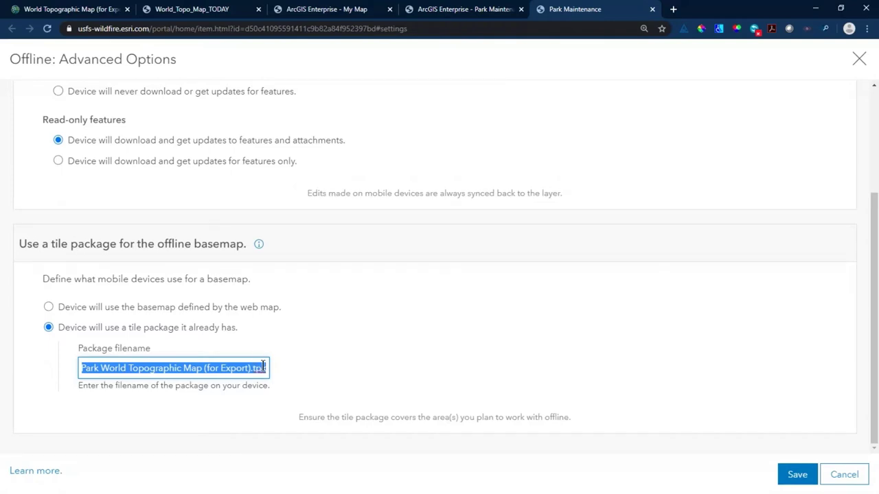
pyautogui.hotkey('alt', 'Tab')
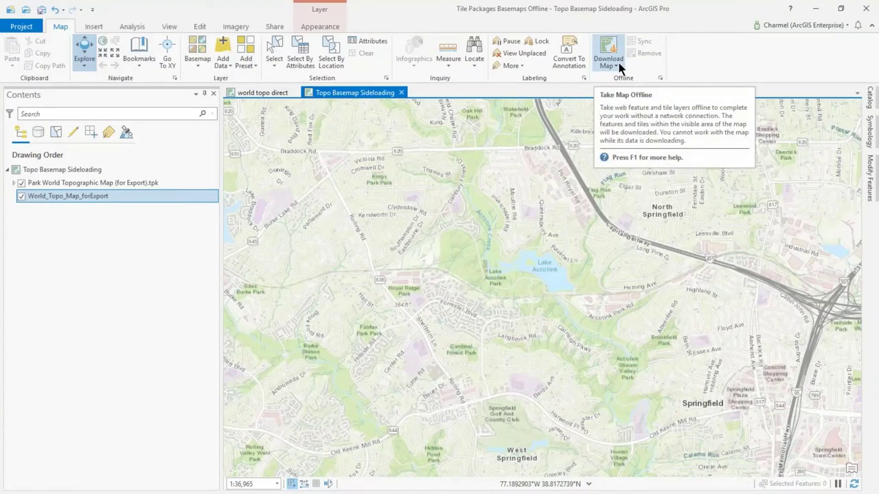
pyautogui.click(21, 196)
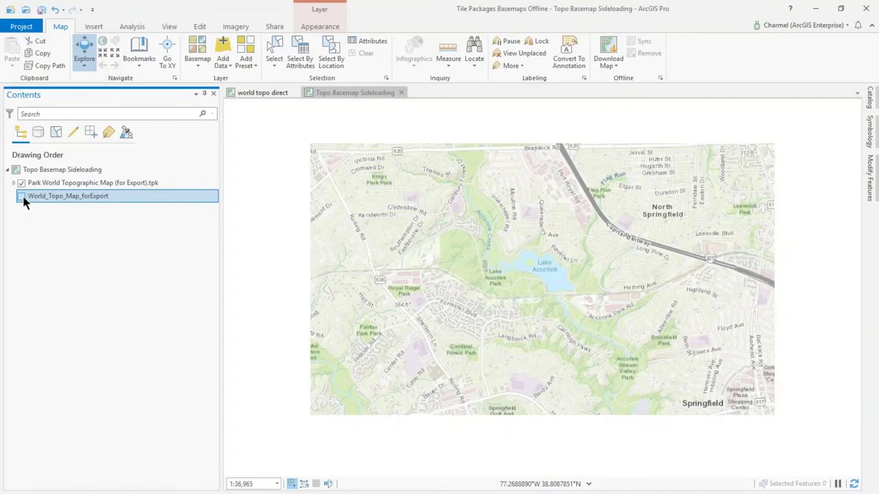